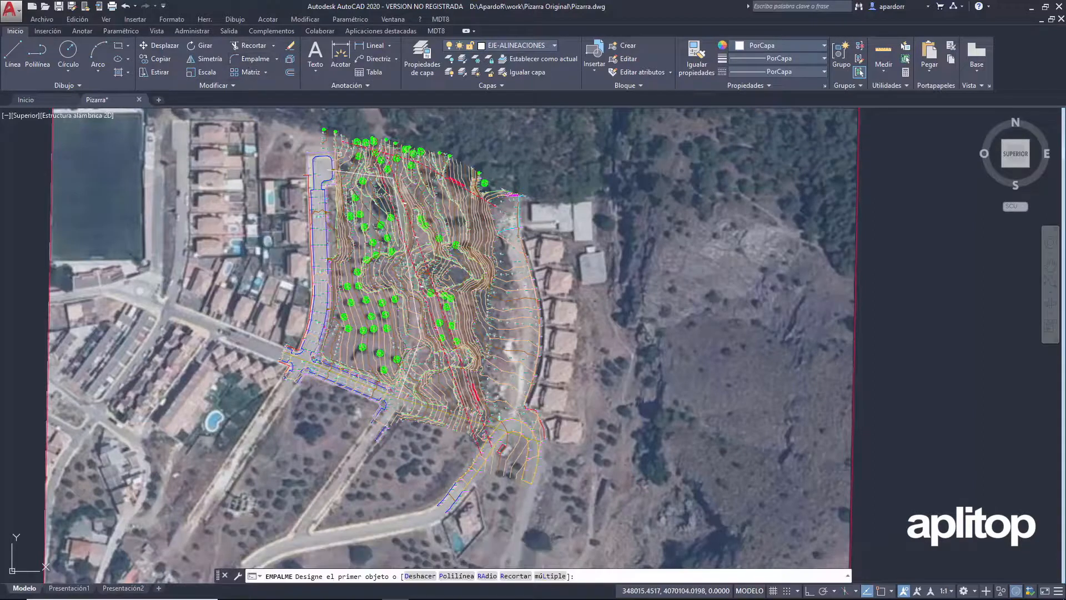
- Fillet the northern and southern corners of the road centreline polyline that crosses the surveyed hillside
left_click(389, 178)
left_click(389, 177)
left_click(389, 177)
left_click(387, 181)
left_click(400, 200)
right_click(420, 318)
left_click(436, 320)
left_click(419, 337)
left_click(421, 340)
left_click(421, 344)
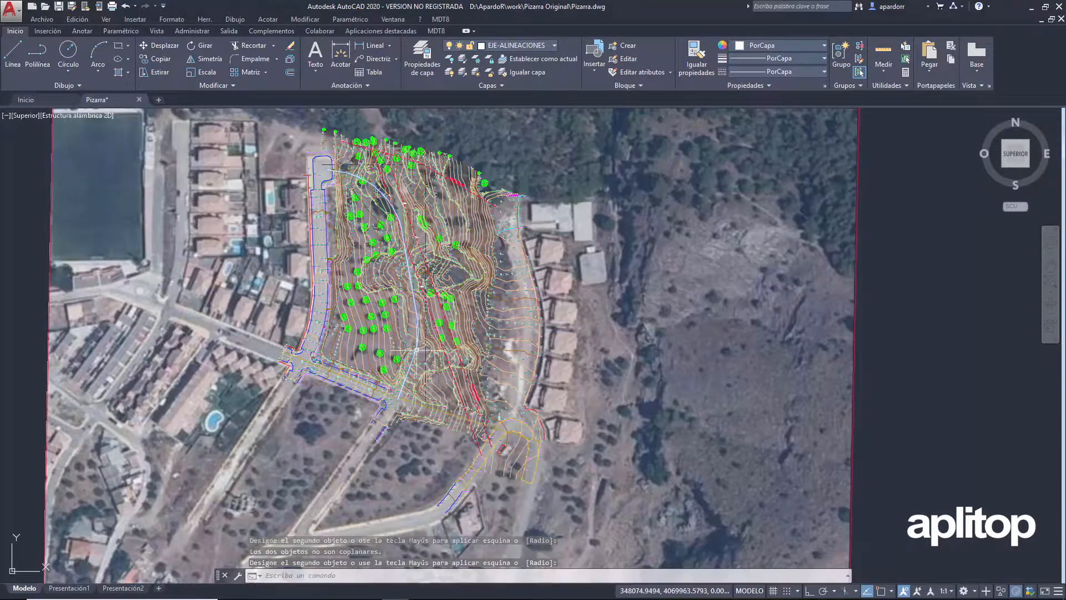
- Convert the filleted centreline polyline to an MDT axis
left_click(440, 19)
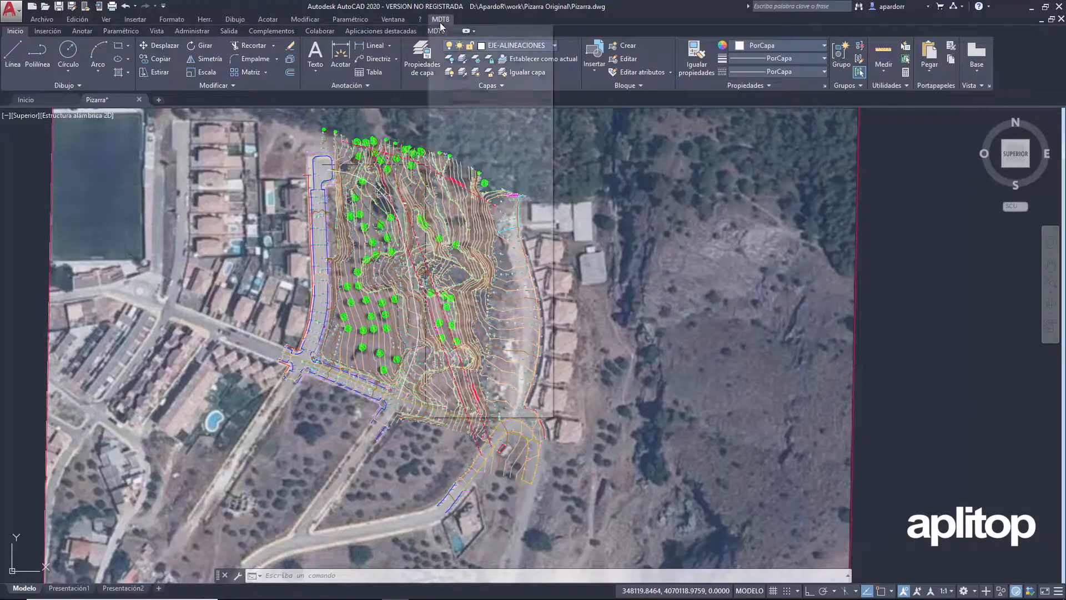
mouse_move(489, 166)
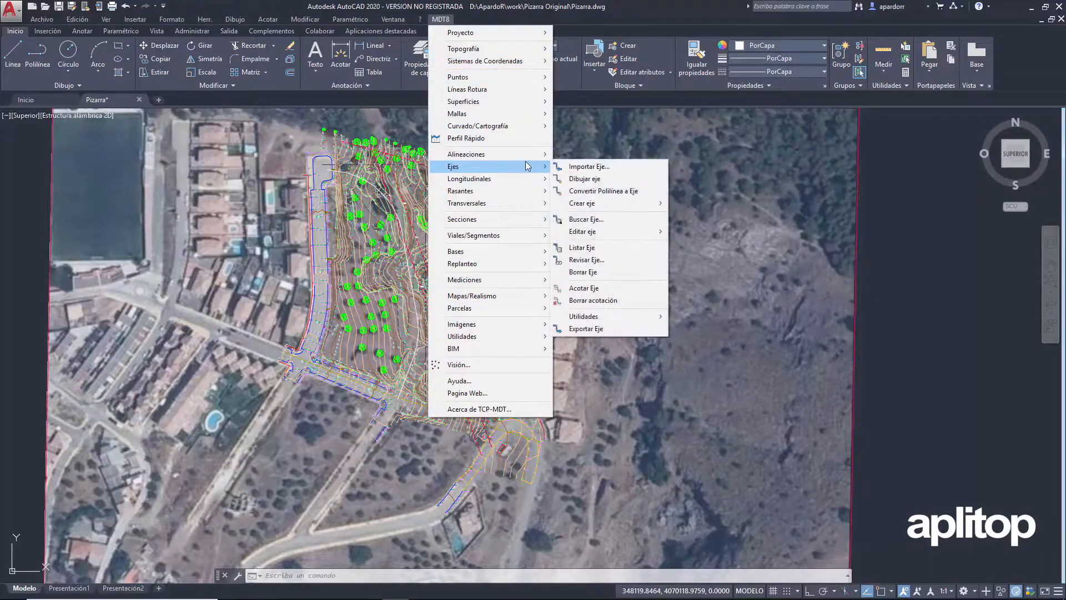
left_click(591, 191)
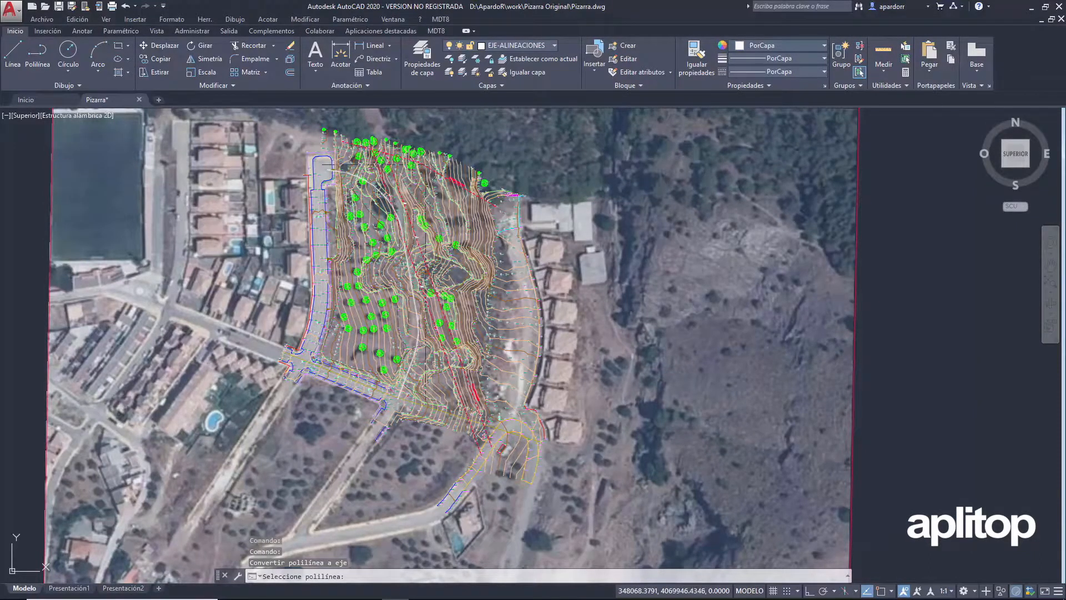
left_click(412, 381)
left_click(487, 363)
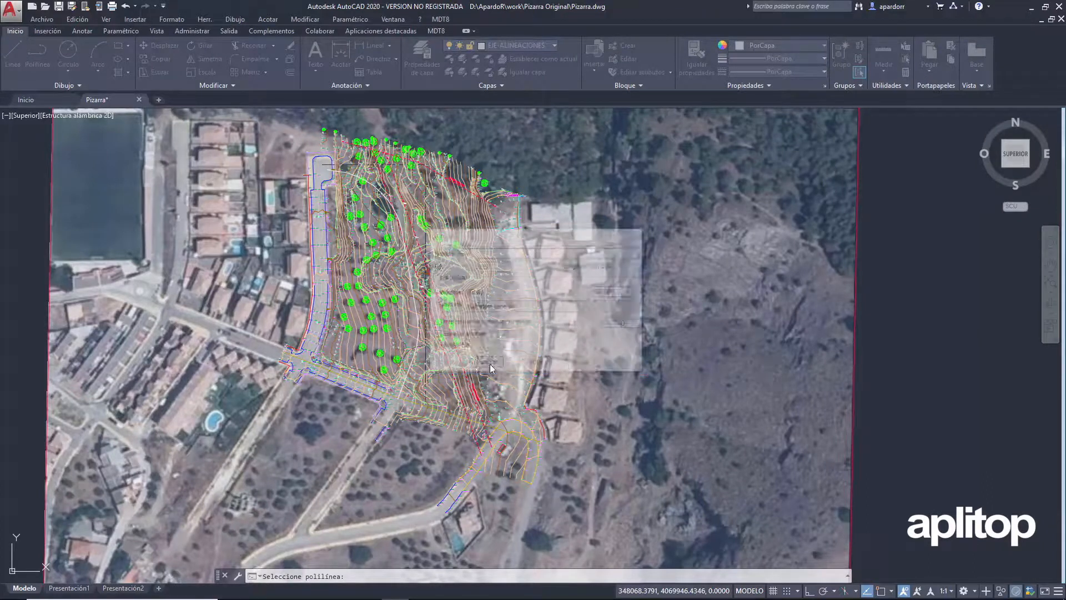
double_click(483, 316)
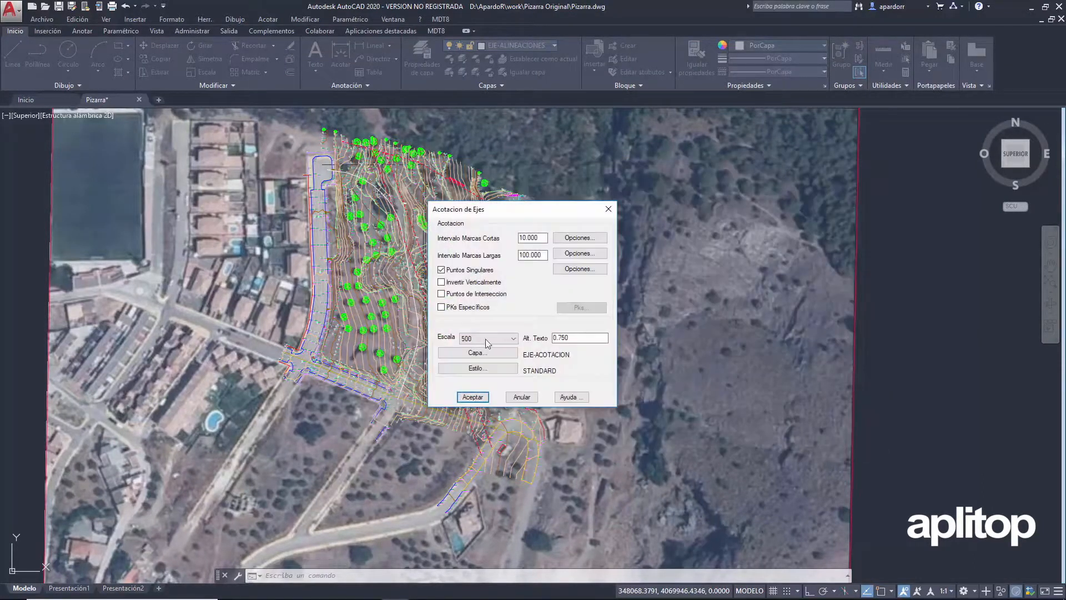
- Annotate the axis at scale 500 with short marks every 10, long marks every 100, singular points and 0.750 text height
left_click(482, 338)
left_click(482, 339)
left_click(472, 397)
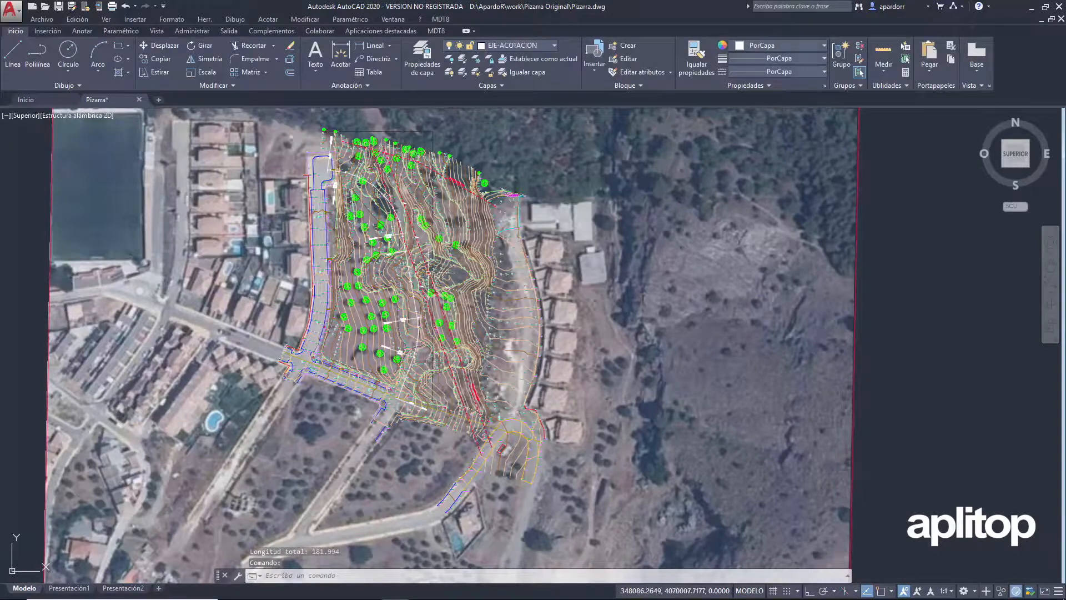
scroll(381, 199, "up", 4)
scroll(408, 187, "down", 2)
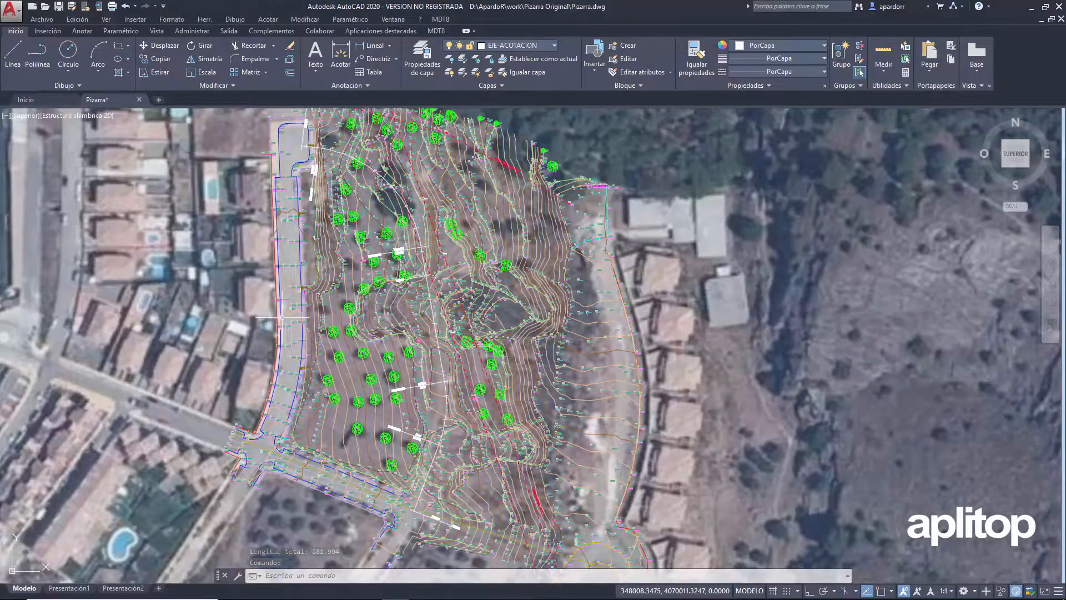
scroll(281, 319, "down", 2)
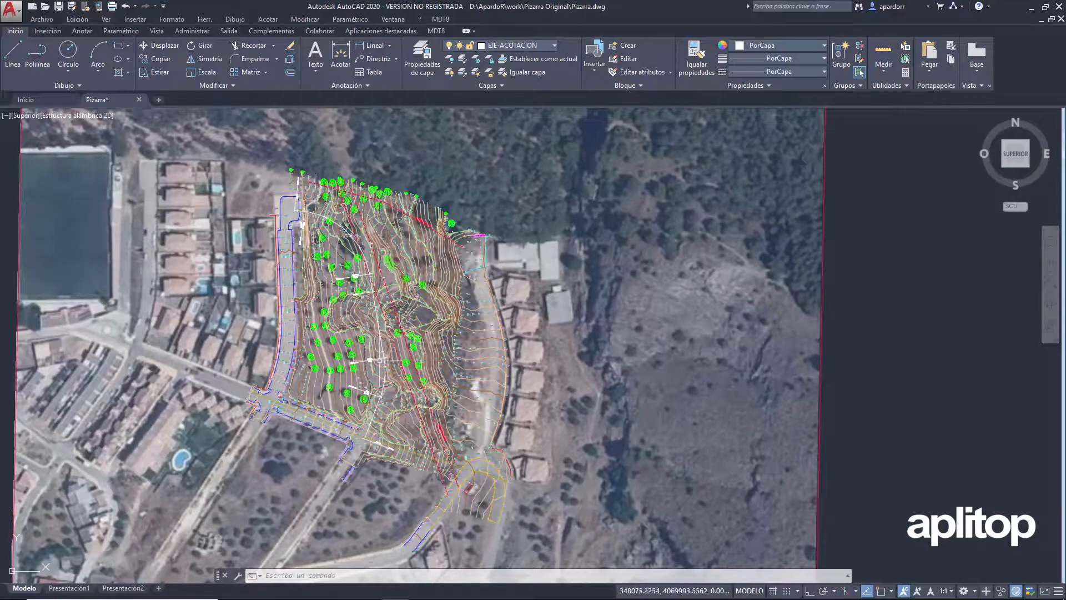
- Obtain the axis's longitudinal profile from Pizarra.SUP into Eje3.LON, sampling all cuts, singular points and a 10.0 interval, with profile drawing enabled
left_click(441, 19)
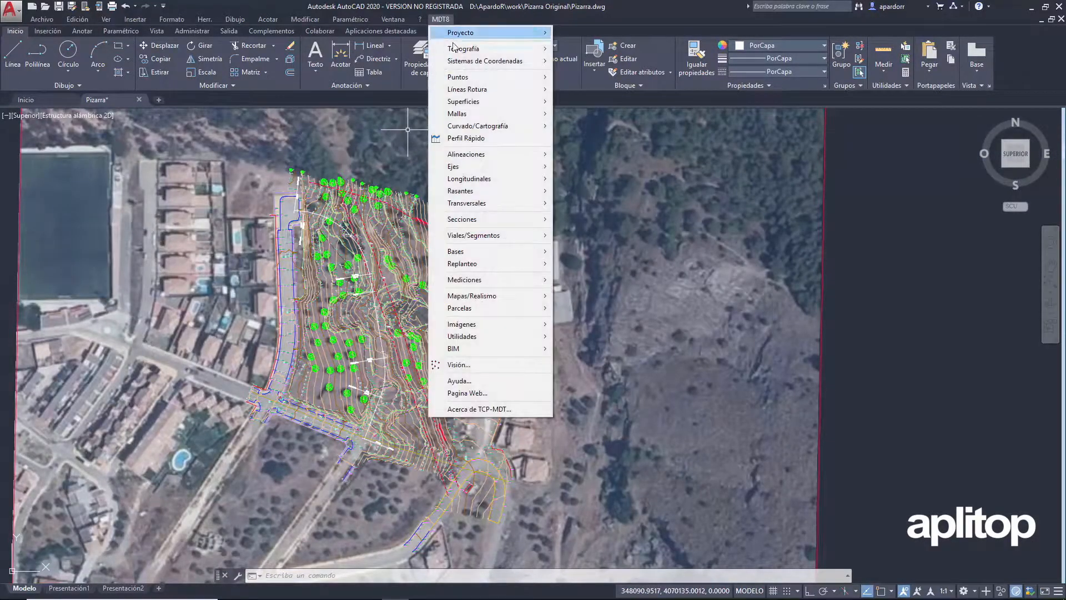
mouse_move(472, 178)
left_click(574, 176)
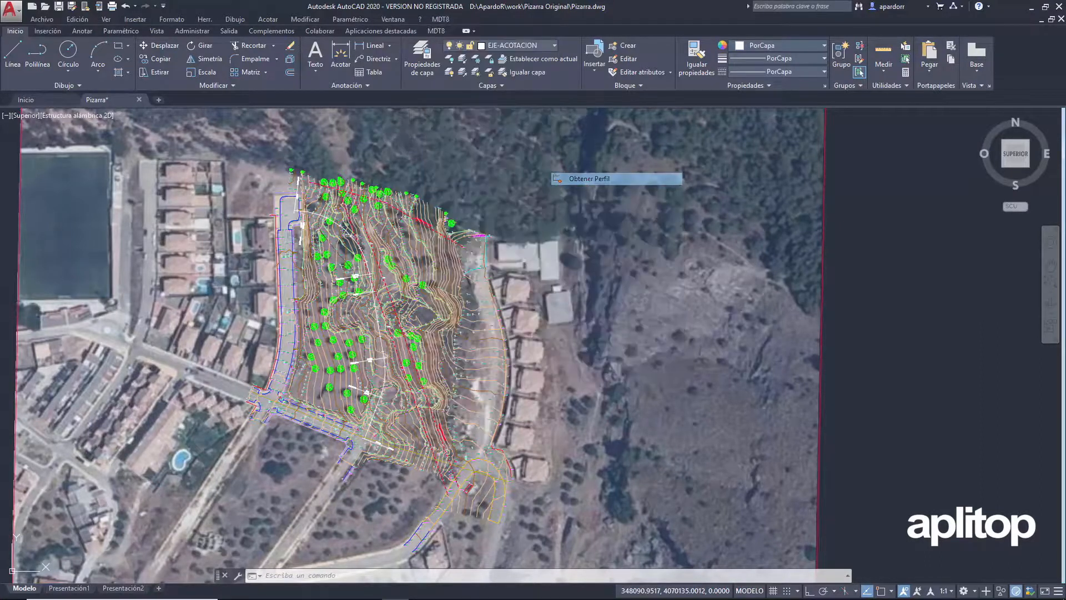
left_click(362, 244)
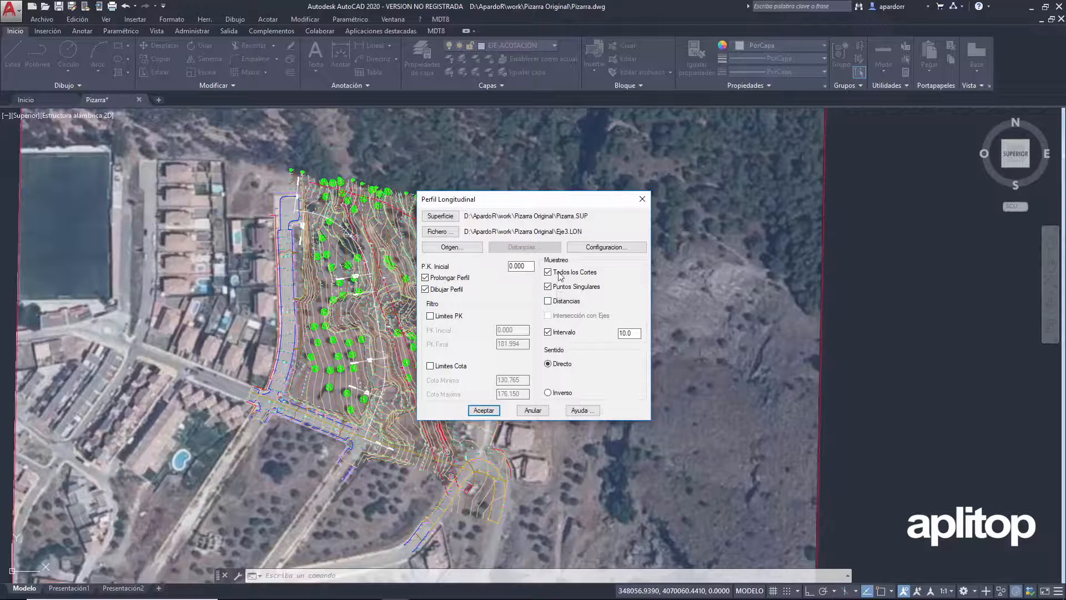
left_click(483, 411)
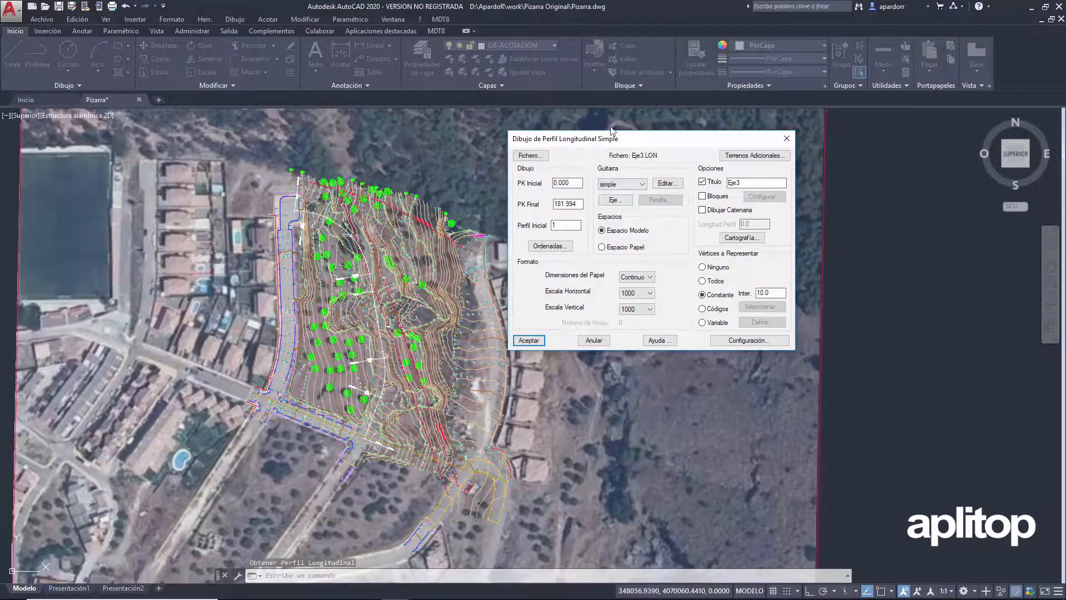
- Draw longitudinal profile Eje3 in model space with the simple guitarra, 1000 horizontal and vertical scales and automatic origin
left_click_drag(622, 139, 576, 126)
left_click(598, 173)
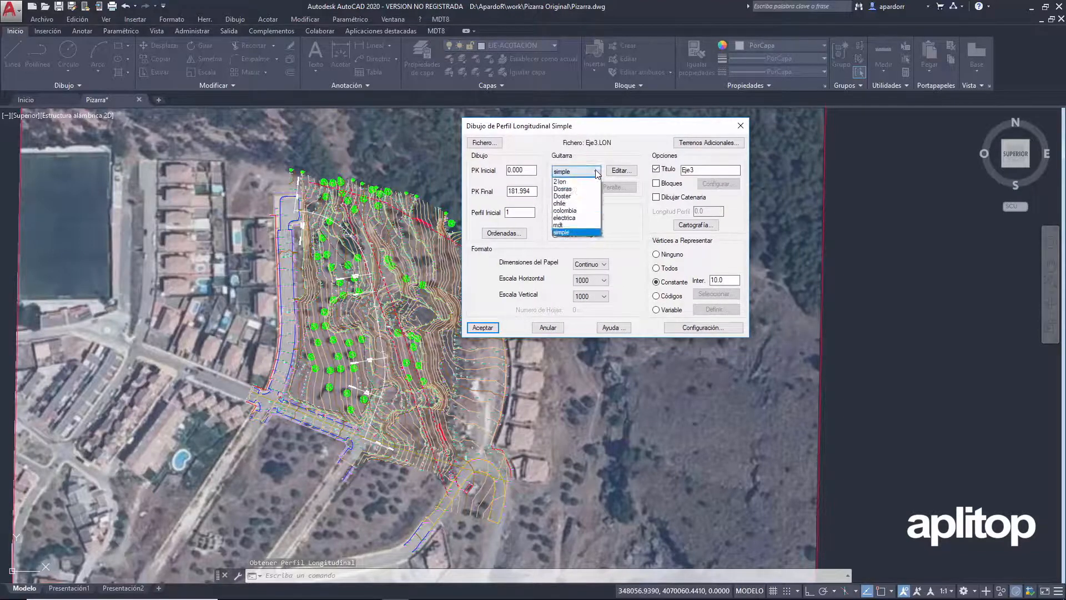
left_click(631, 171)
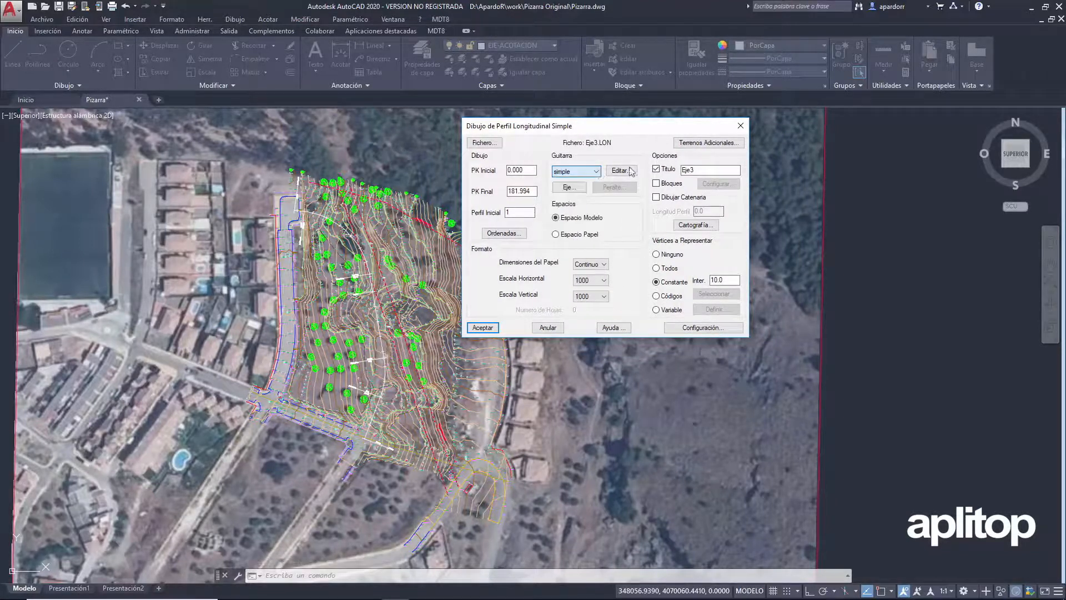
left_click(683, 146)
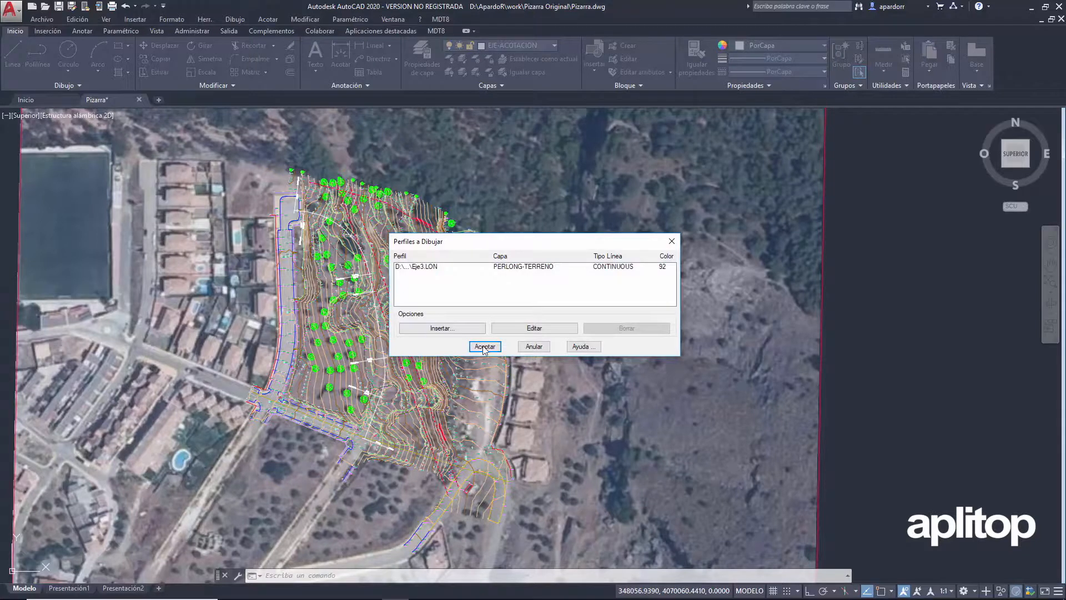
left_click(484, 347)
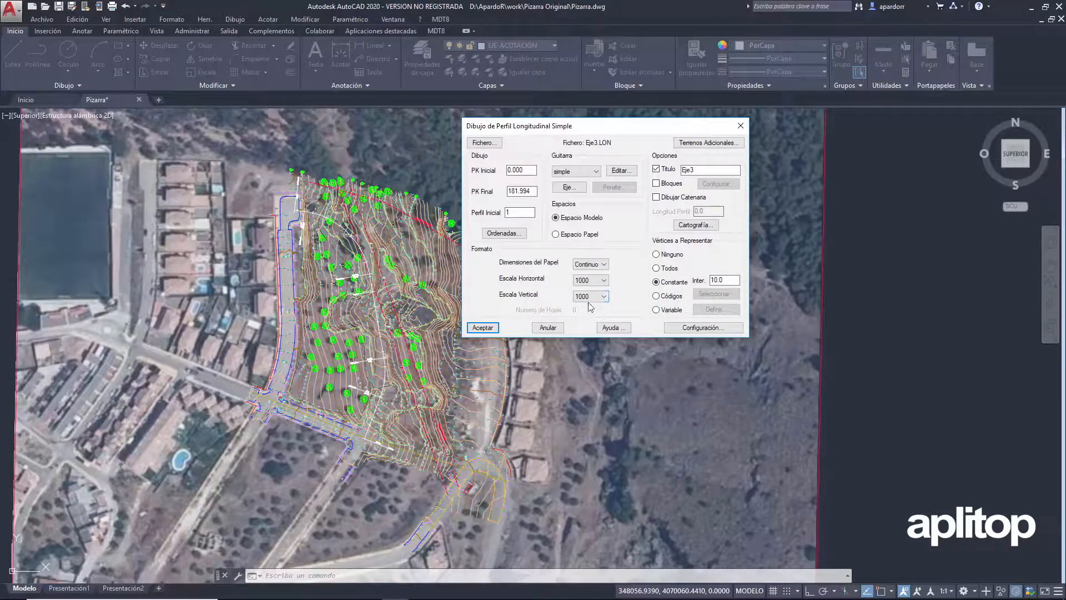
left_click(482, 328)
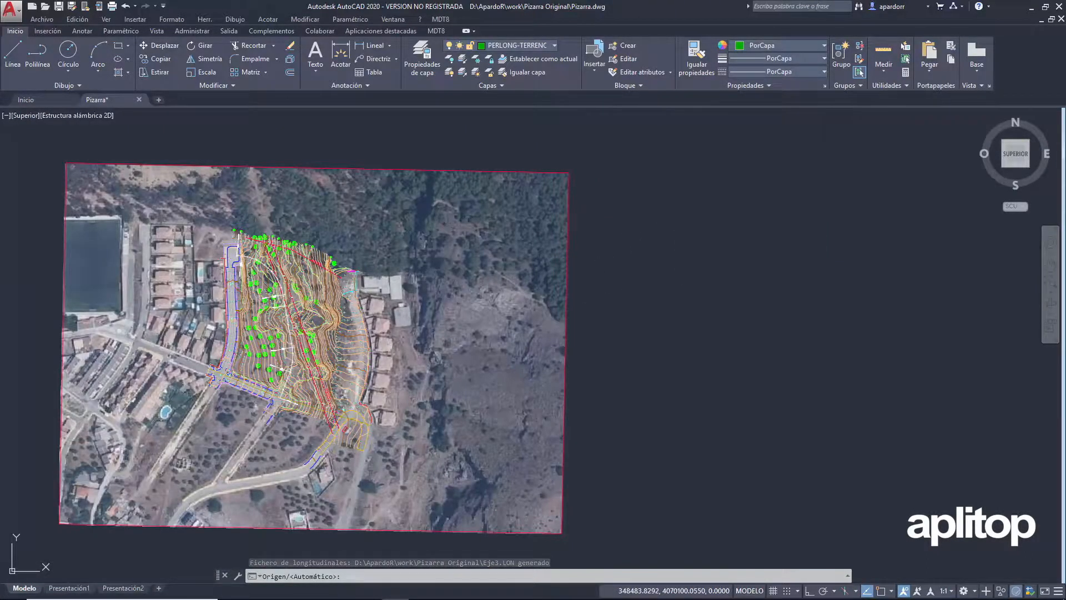
key("Return")
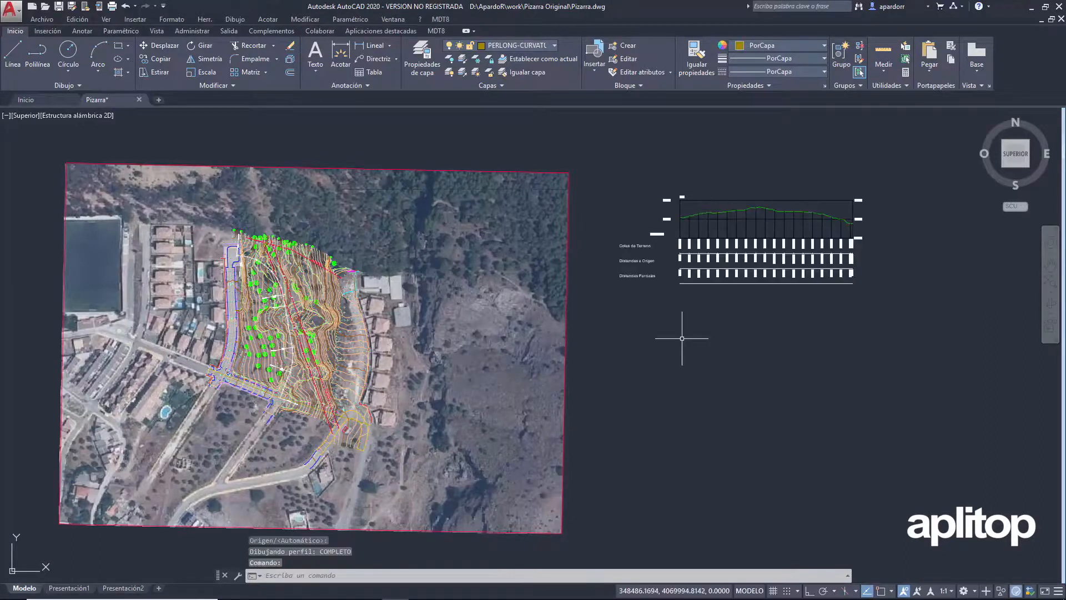
scroll(859, 243, "up", 4)
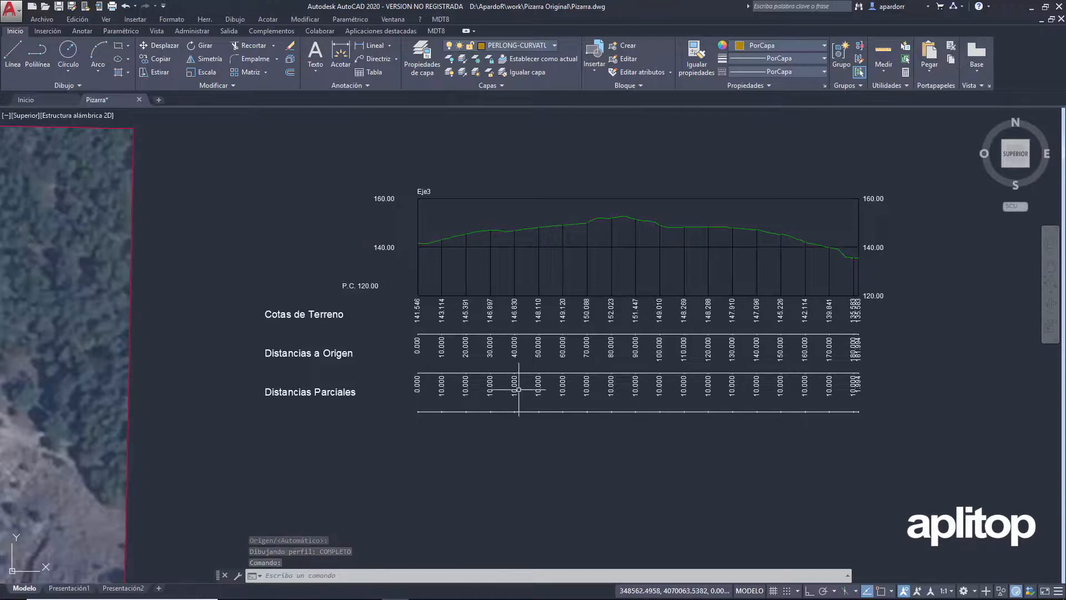
scroll(666, 272, "down", 3)
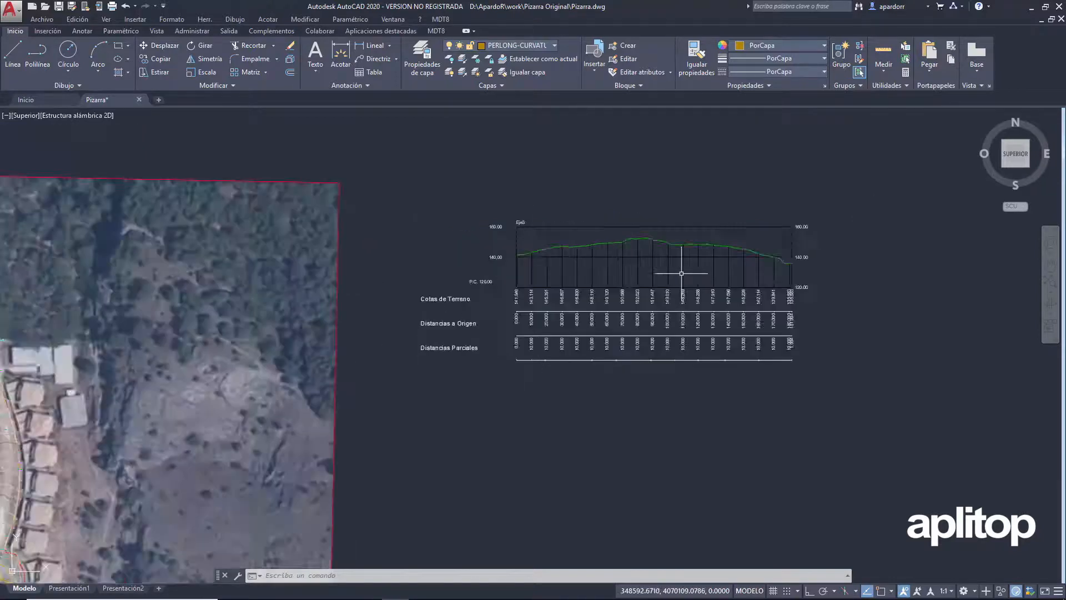
scroll(467, 166, "down", 2)
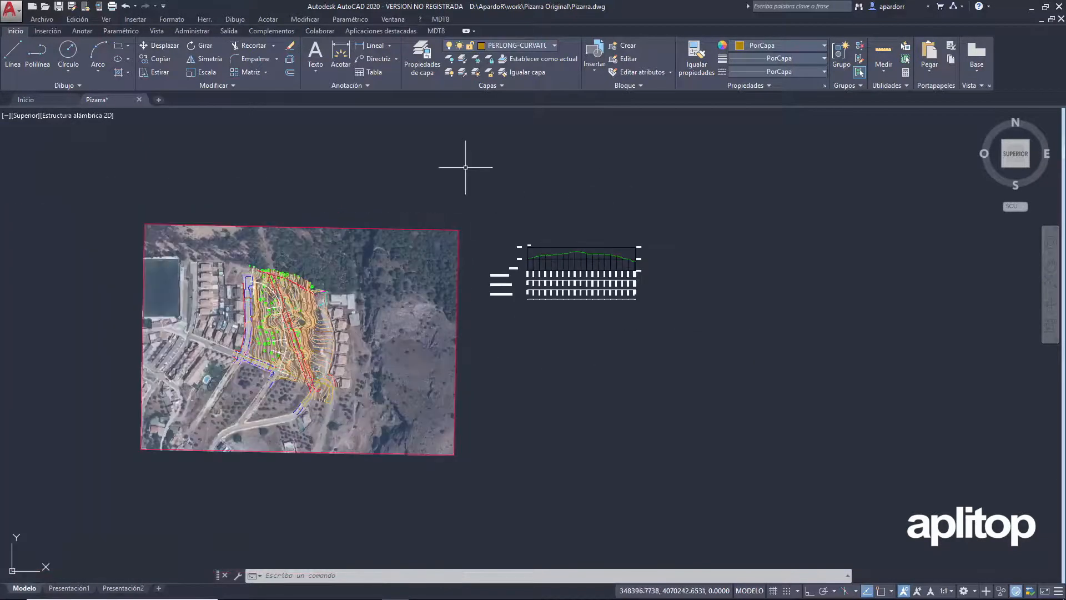
- Obtain cross-sections along the axis from Pizarra.SUP into Eje3.TRA, 25 m to each side, at 10 m intervals and singular points
left_click(441, 19)
mouse_move(489, 203)
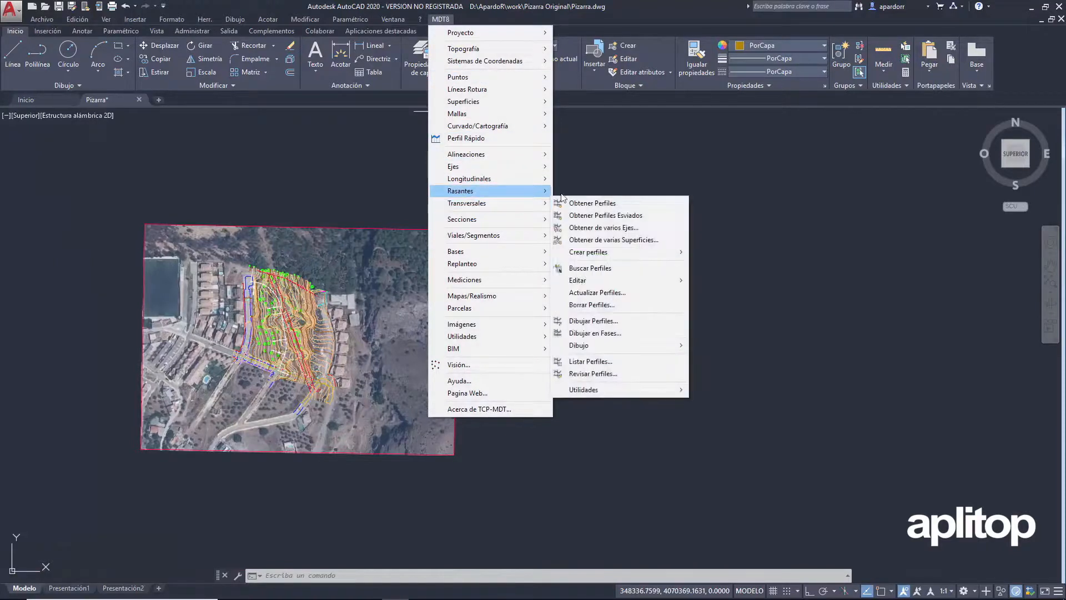
left_click(597, 203)
scroll(280, 292, "up", 6)
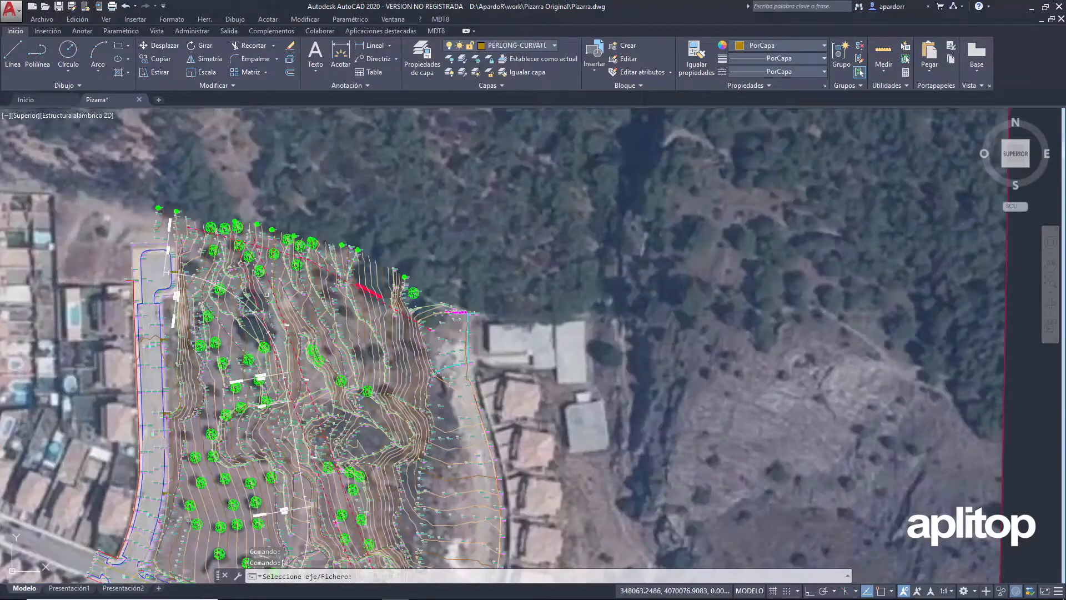
scroll(270, 296, "up", 2)
left_click(214, 315)
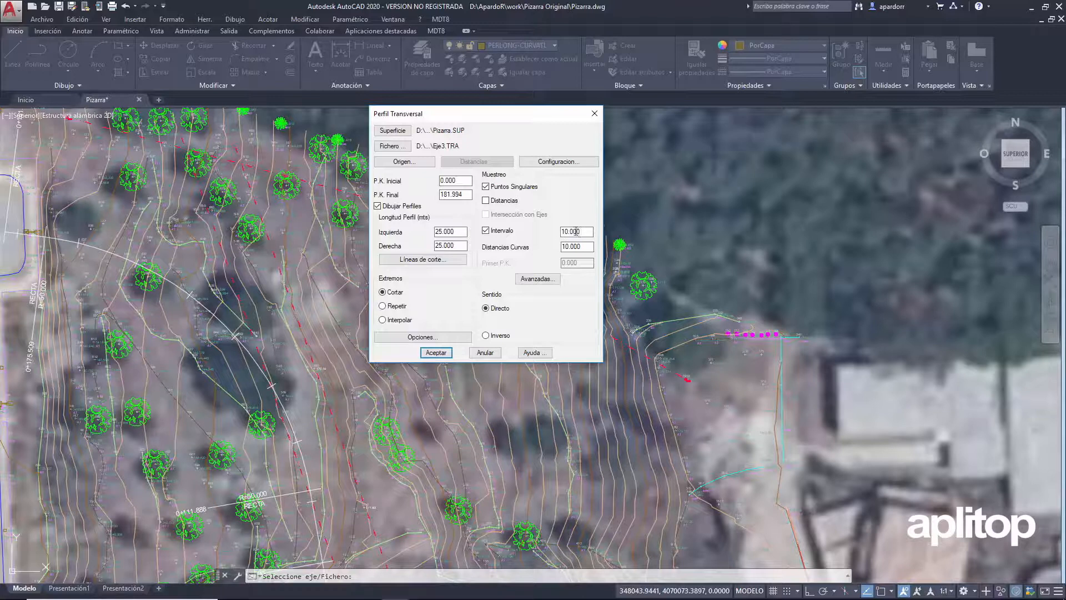
left_click(436, 352)
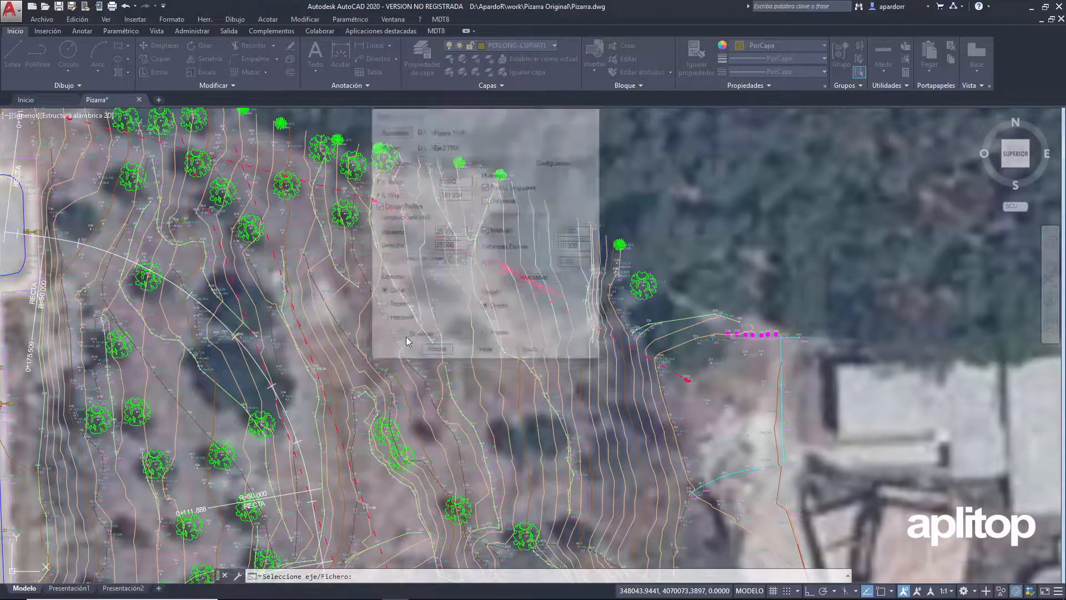
- Configure the cross-section drawing without a guitarra and with a grid (Rejilla) of 5-unit horizontal and vertical divisions
left_click(387, 208)
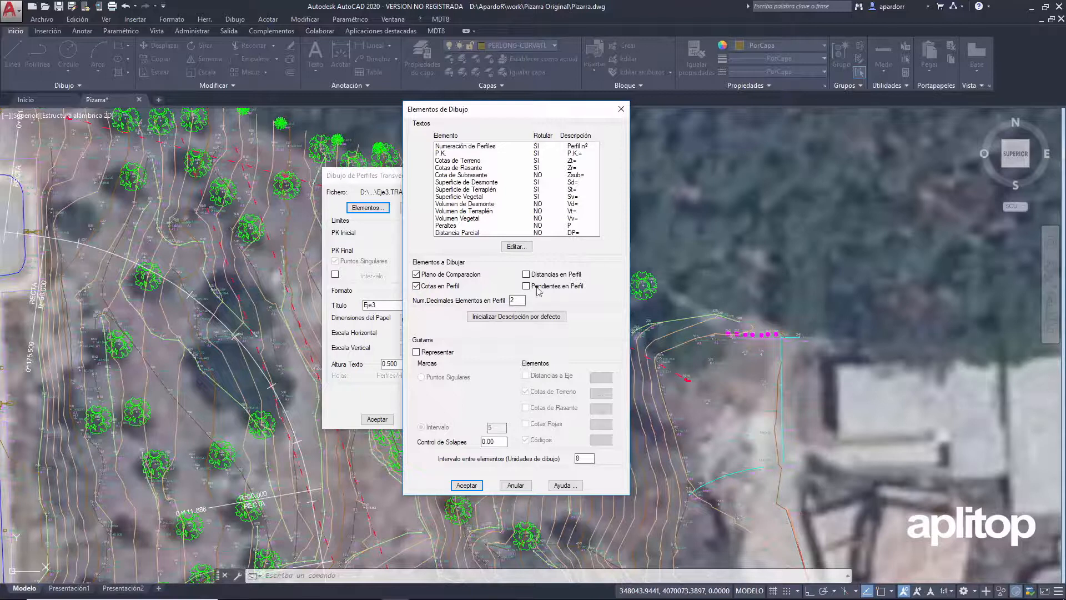
left_click(416, 352)
left_click(416, 352)
left_click(467, 485)
left_click(422, 208)
left_click(587, 275)
left_click(587, 275)
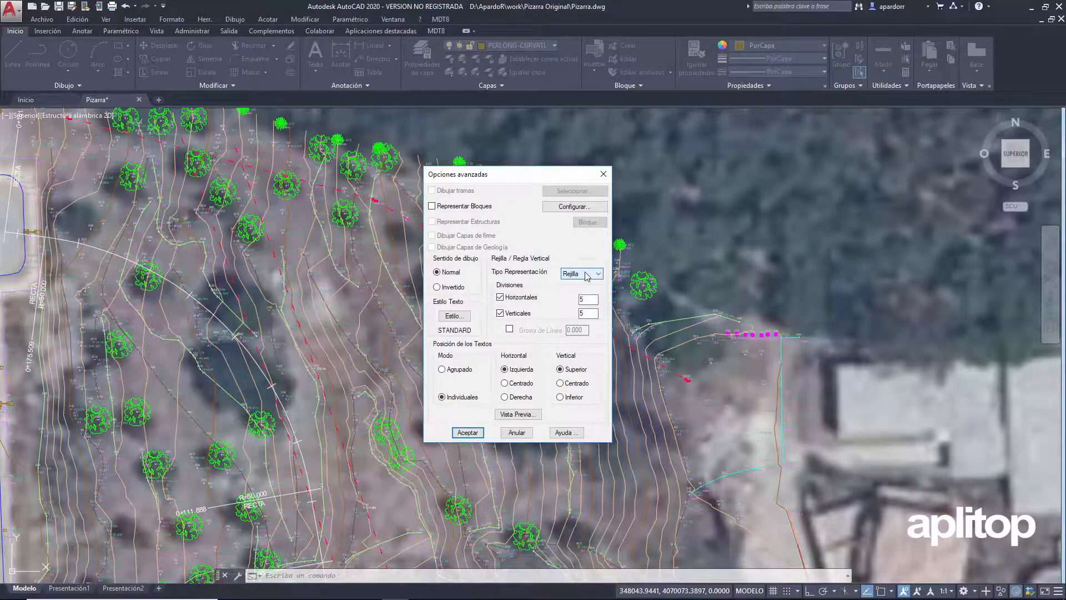
left_click(469, 435)
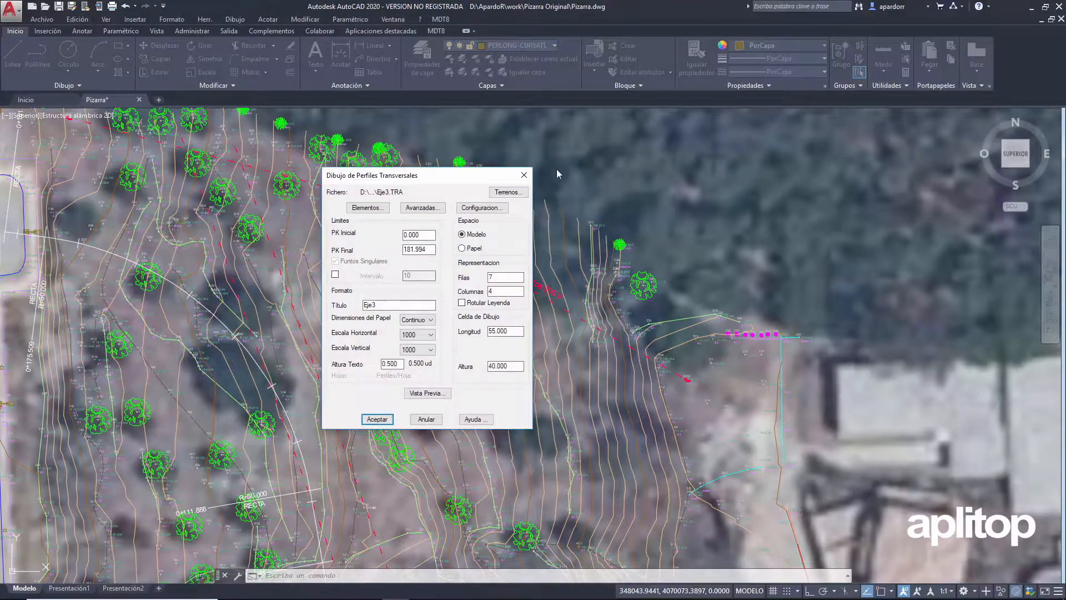
- Draw the Eje3 cross-sections on layer PERTRAN-TERRENO in 7 rows and 4 columns at scale 1000, placed beside the longitudinal profile
left_click(516, 195)
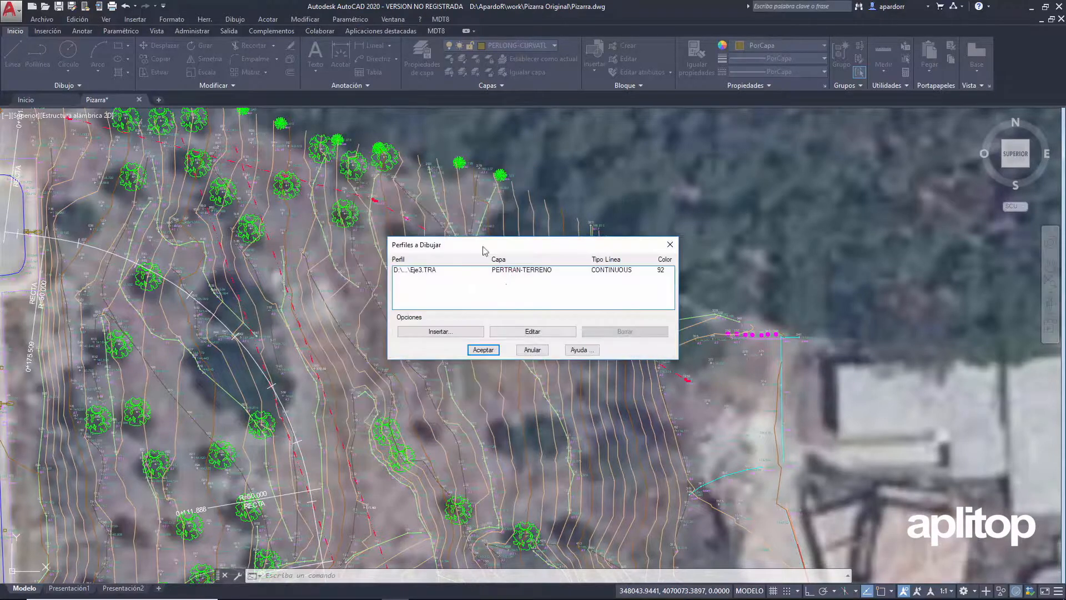
left_click(483, 351)
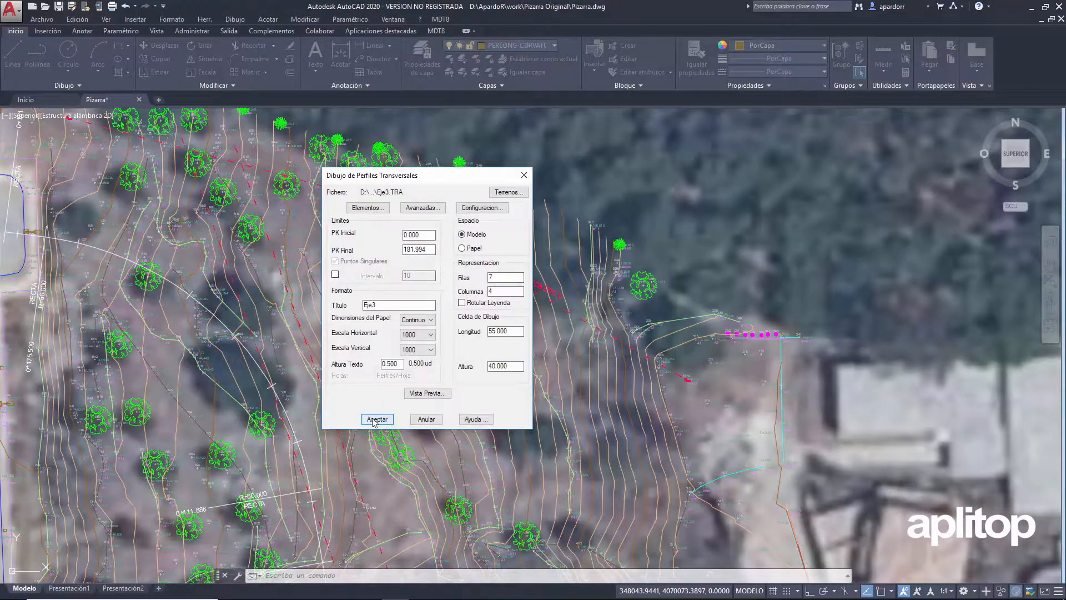
left_click(377, 419)
left_click(514, 273)
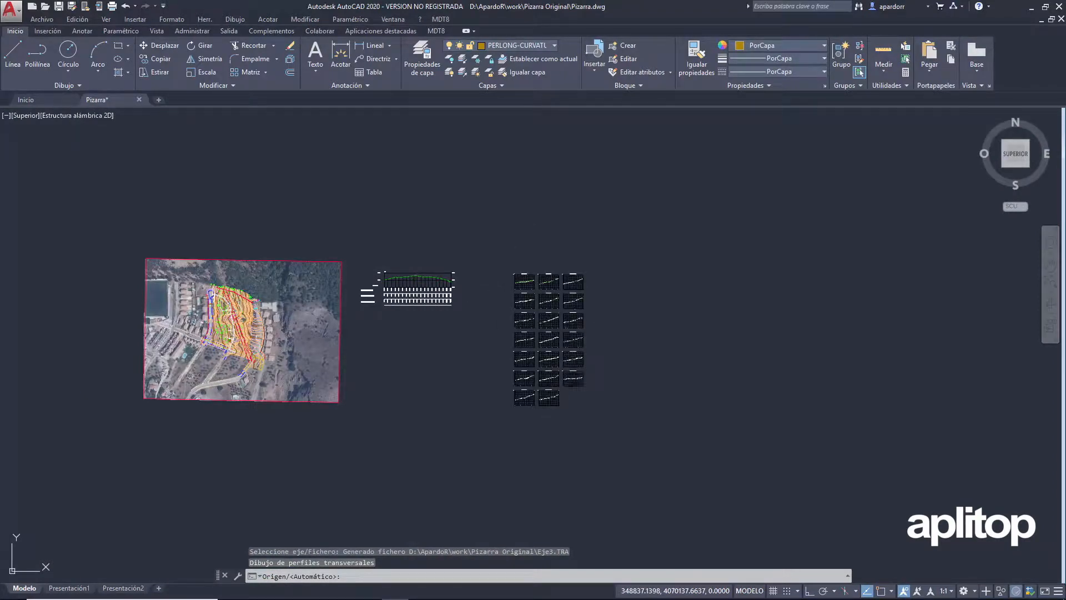
scroll(421, 315, "up", 4)
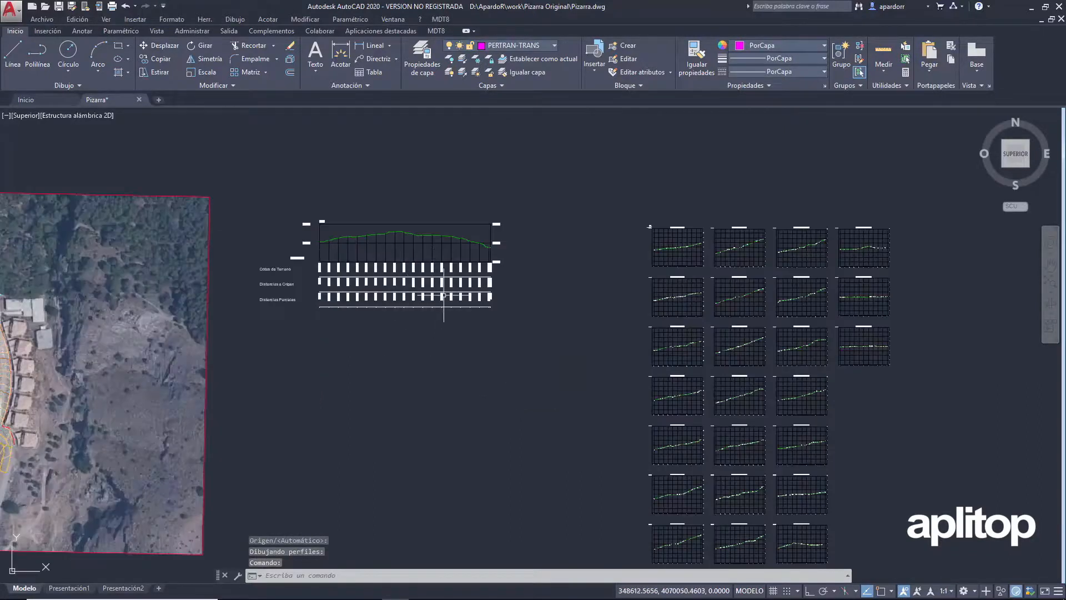
scroll(767, 297, "down", 2)
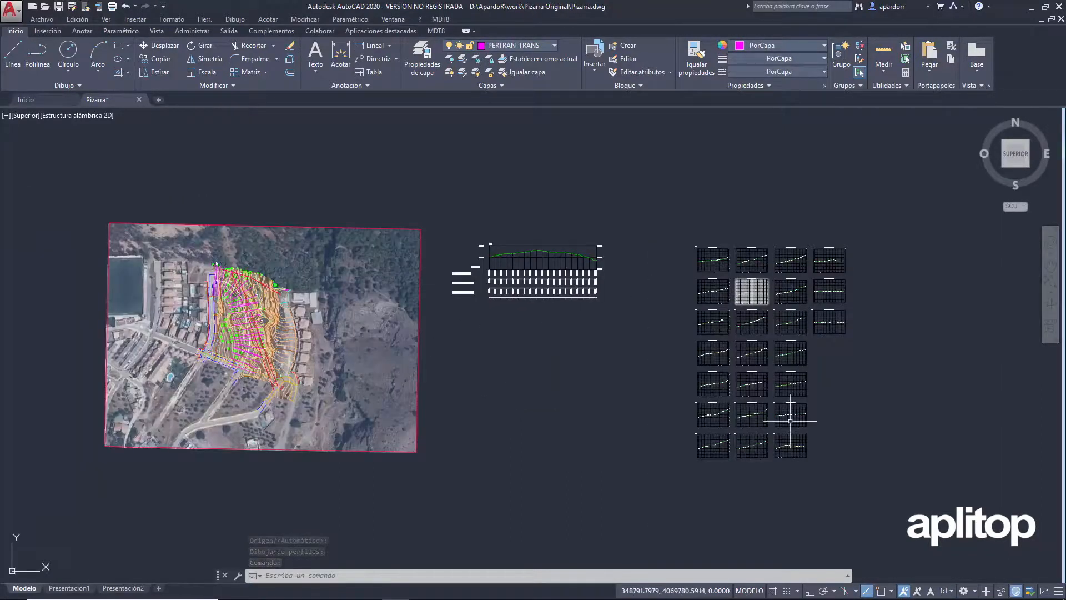
scroll(232, 294, "up", 5)
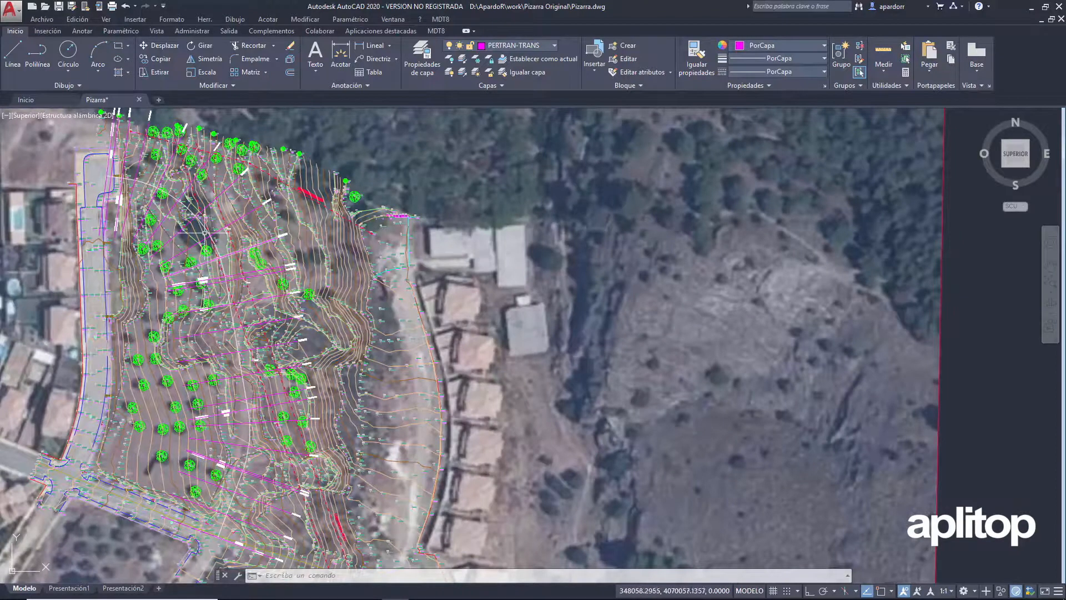
- Edit the vertex at the northern part of the road axis, setting its curve radius to -25
left_click(440, 19)
mouse_move(470, 167)
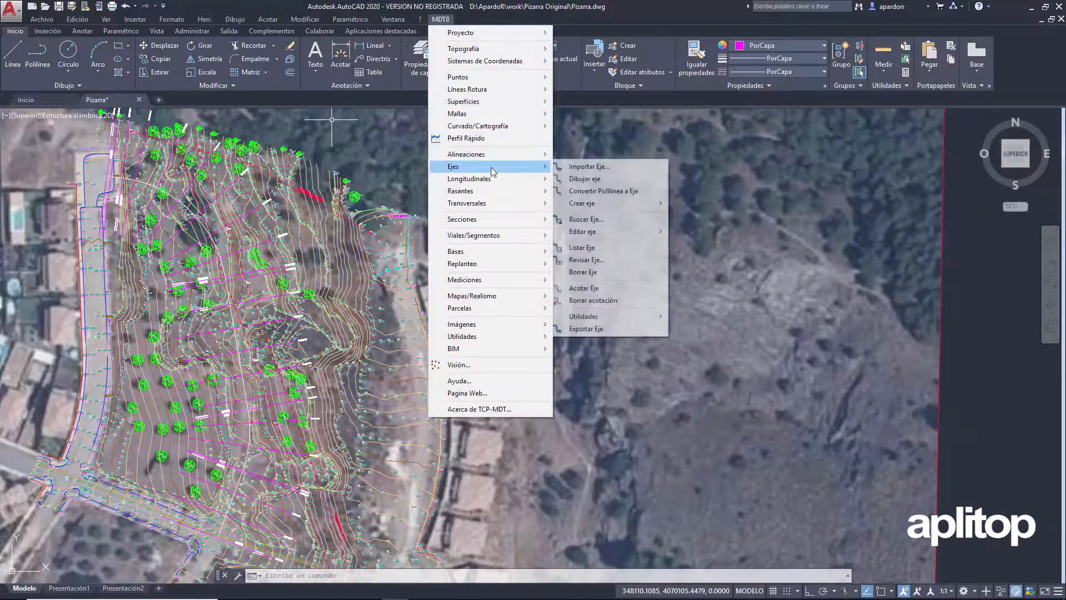
mouse_move(621, 238)
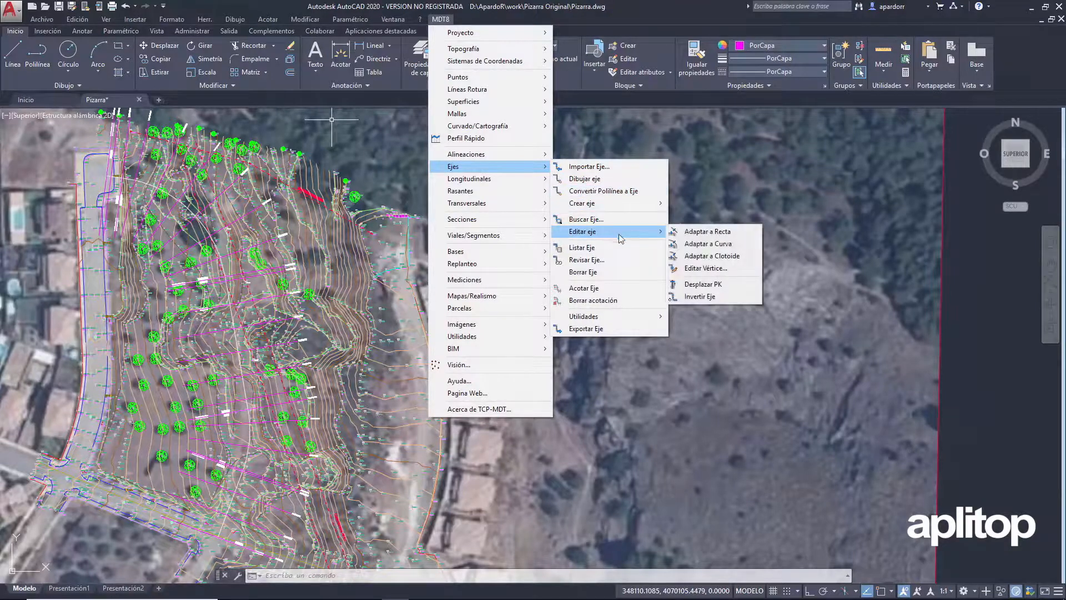
left_click(706, 268)
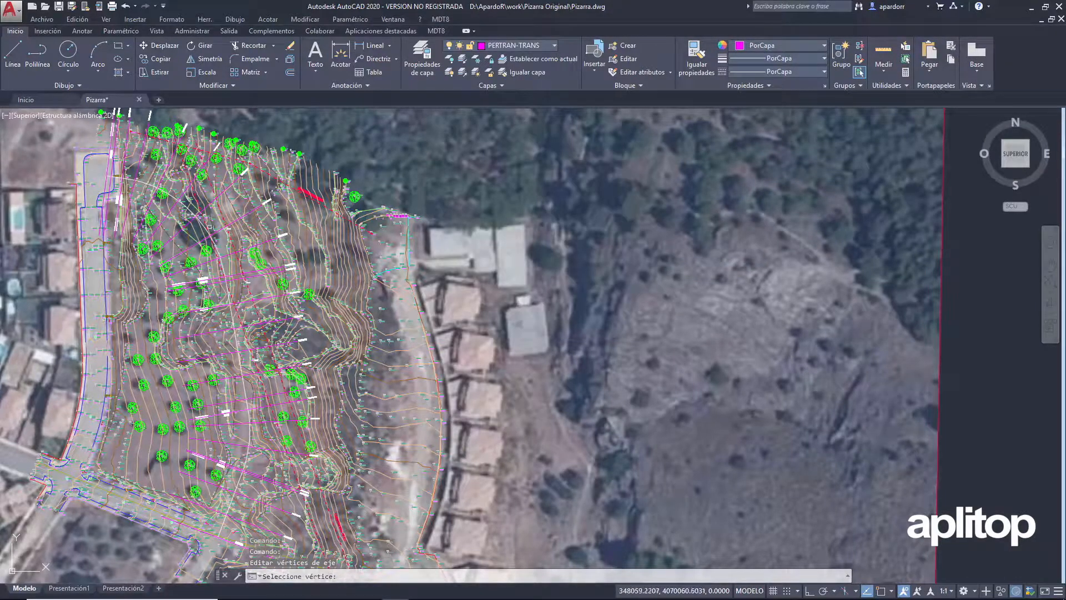
left_click(377, 237)
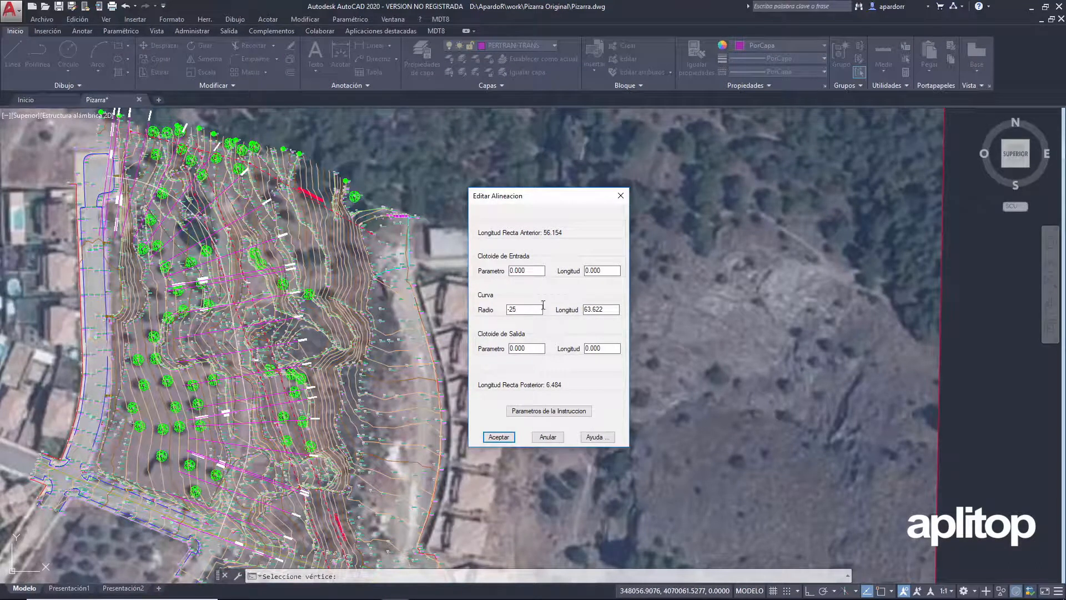
left_click(498, 437)
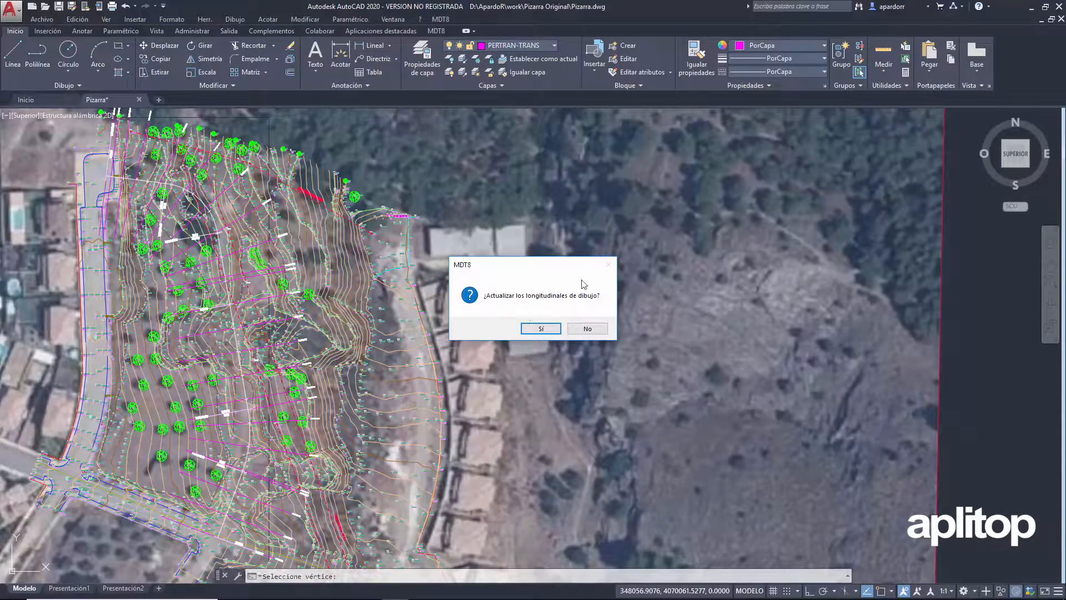
- Update both the drawn longitudinal profiles and the cross-sections to the edited axis, and inspect the redrawn cross-sections
left_click(541, 328)
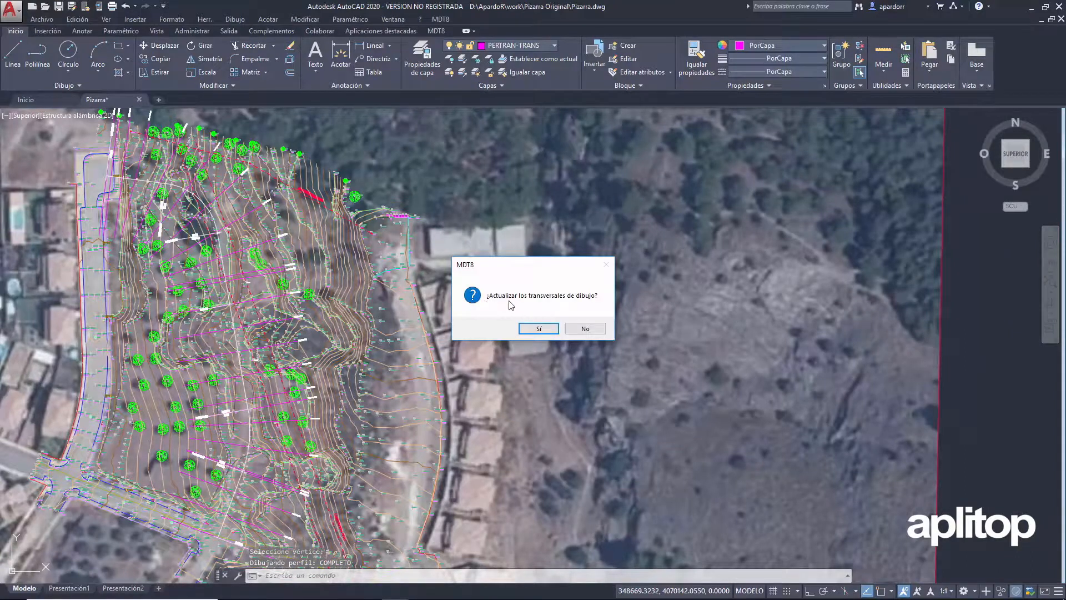
left_click(539, 330)
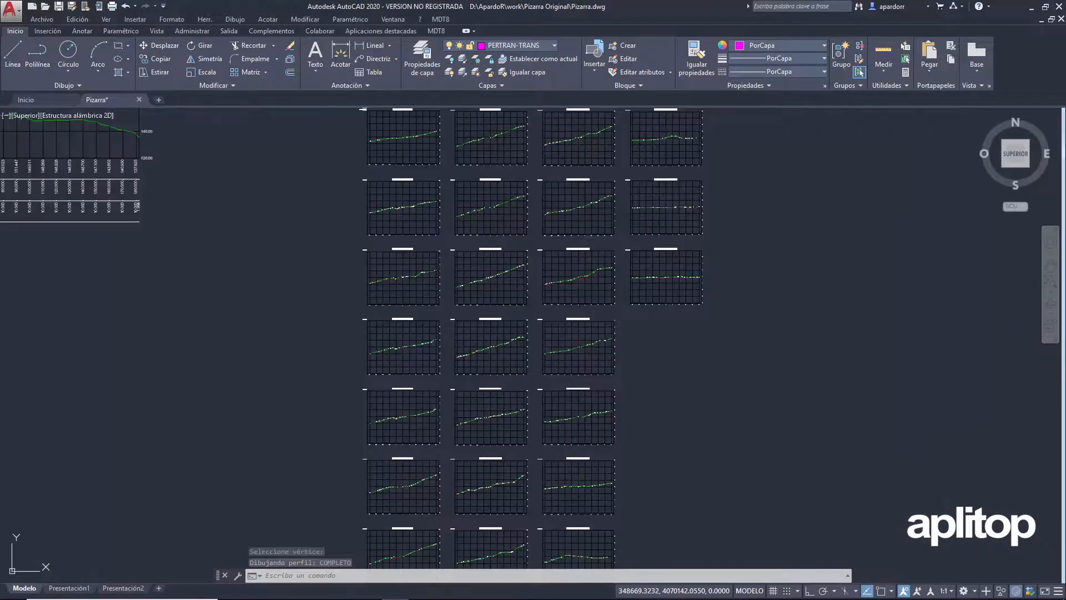
scroll(673, 285, "up", 4)
scroll(674, 285, "down", 5)
scroll(504, 254, "up", 3)
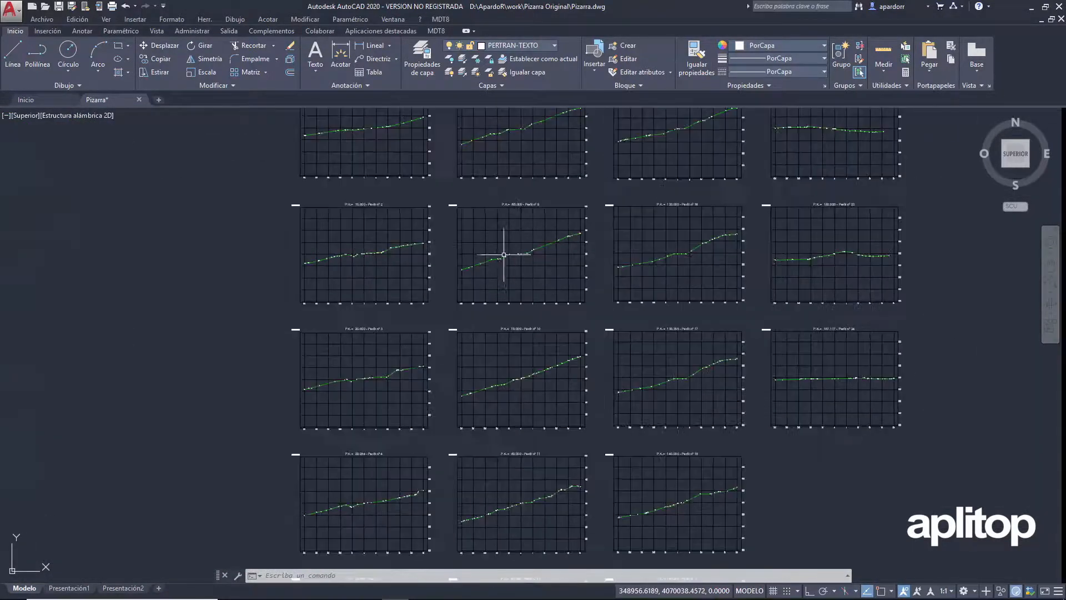